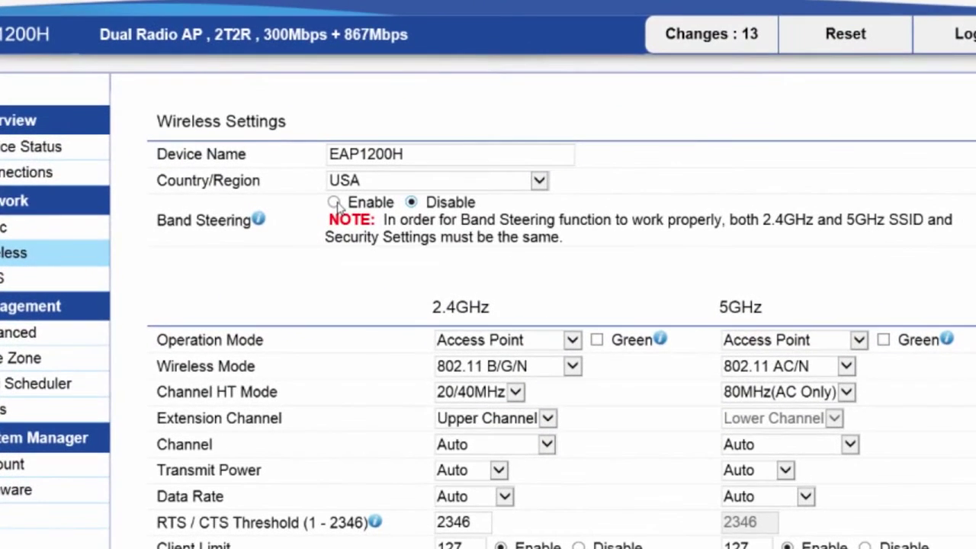
Step: Enable Band Steering and rename the first 2.4GHz SSID as Engenius1
click(338, 206)
scroll(545, 212, down, 6)
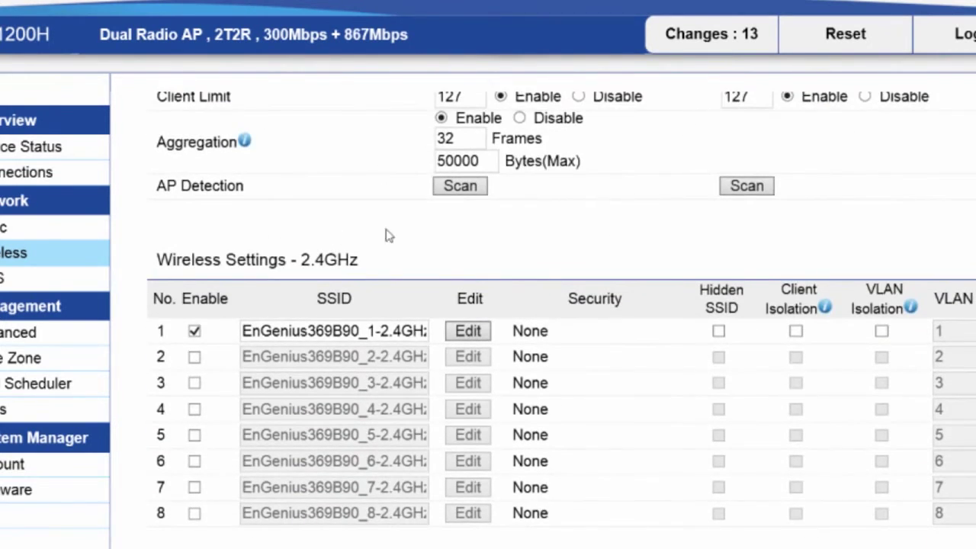
scroll(387, 236, down, 1)
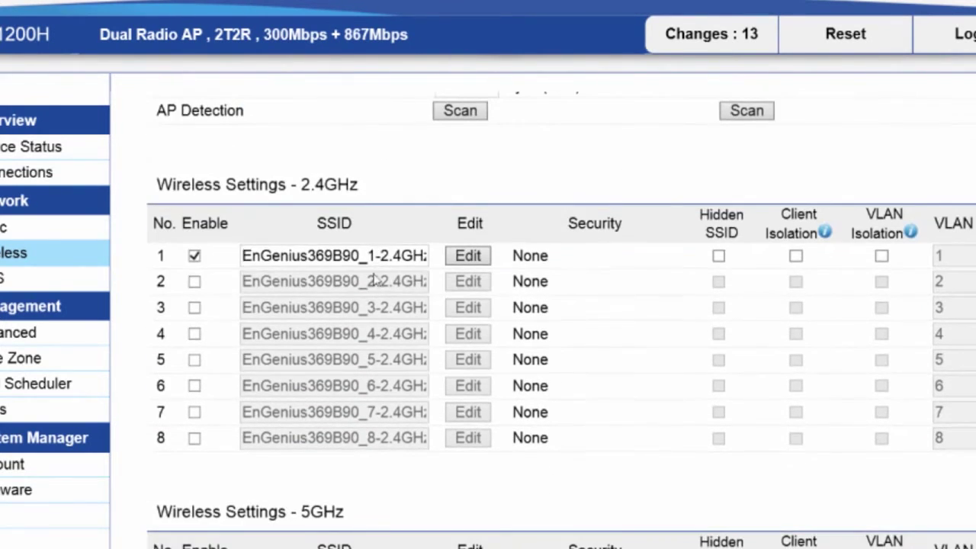
click(295, 261)
double_click(299, 260)
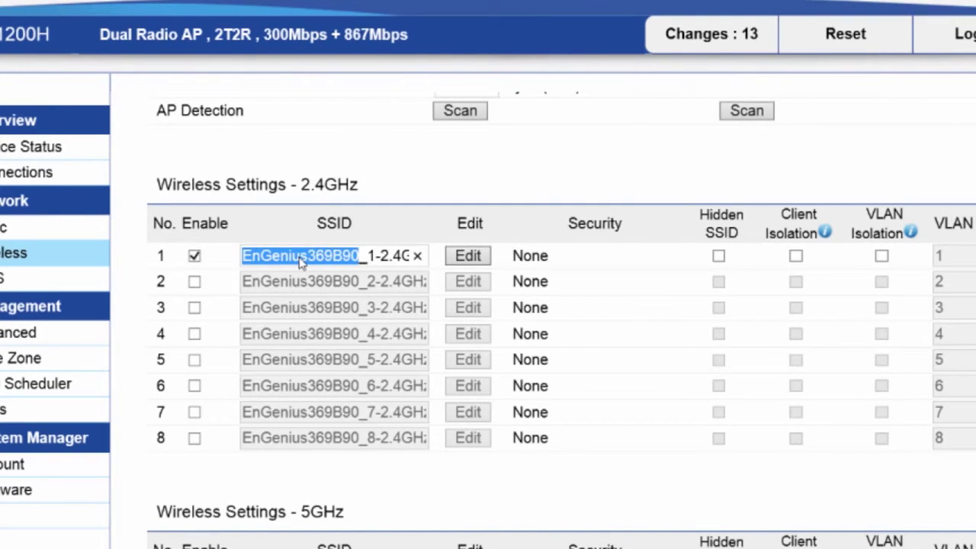
text(Engenius1)
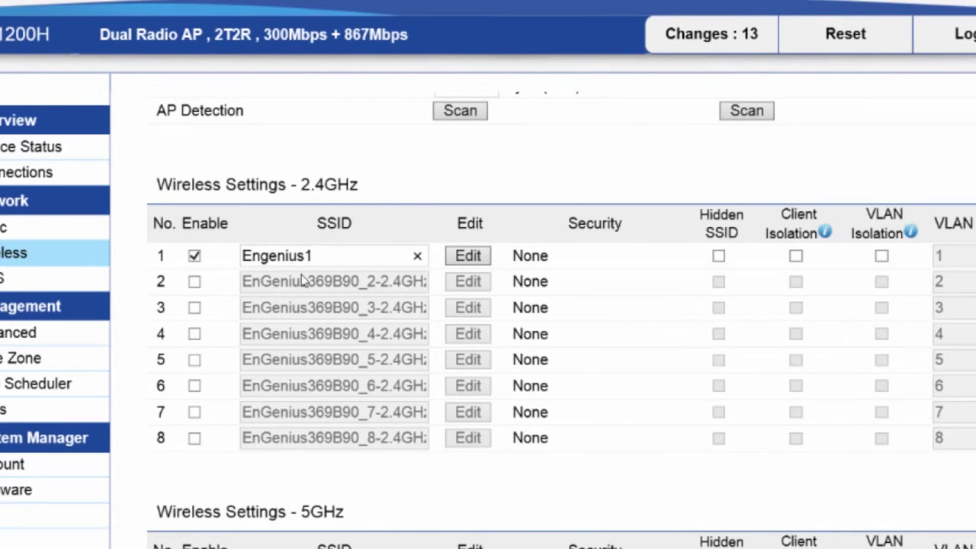
Step: Copy the first 2.4GHz network's SSID, Engenius1, into the first 5GHz SSID
drag(313, 257, 237, 241)
key(ctrl+c)
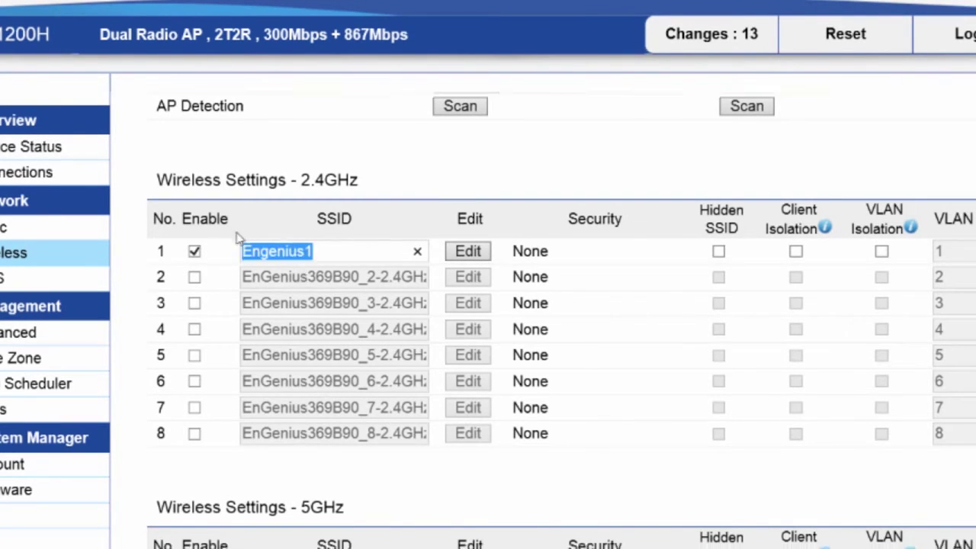
scroll(192, 407, down, 3)
click(327, 356)
triple_click(328, 357)
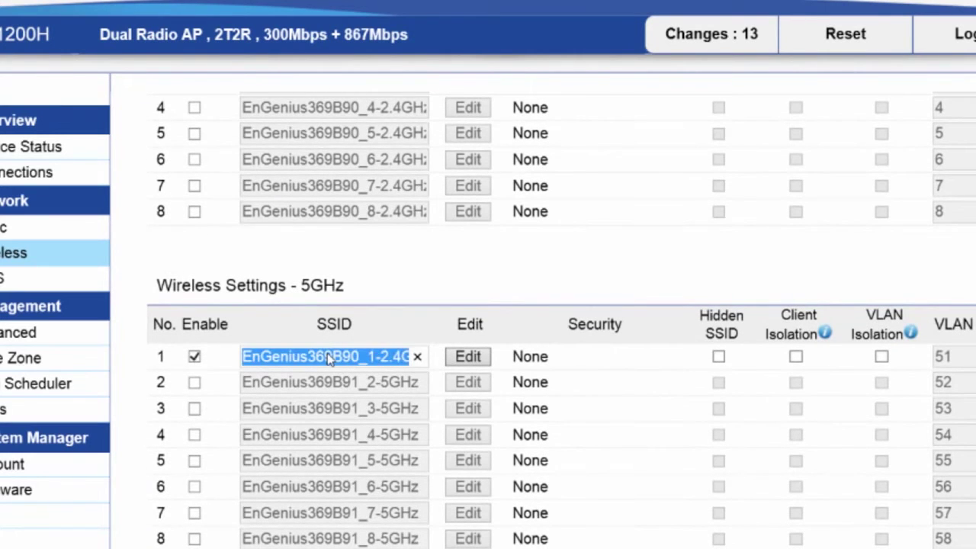
key(ctrl+v)
Step: Set the first 2.4GHz SSID's security mode to WPA2-PSK with AES encryption and save its security settings
scroll(465, 17, up, 2)
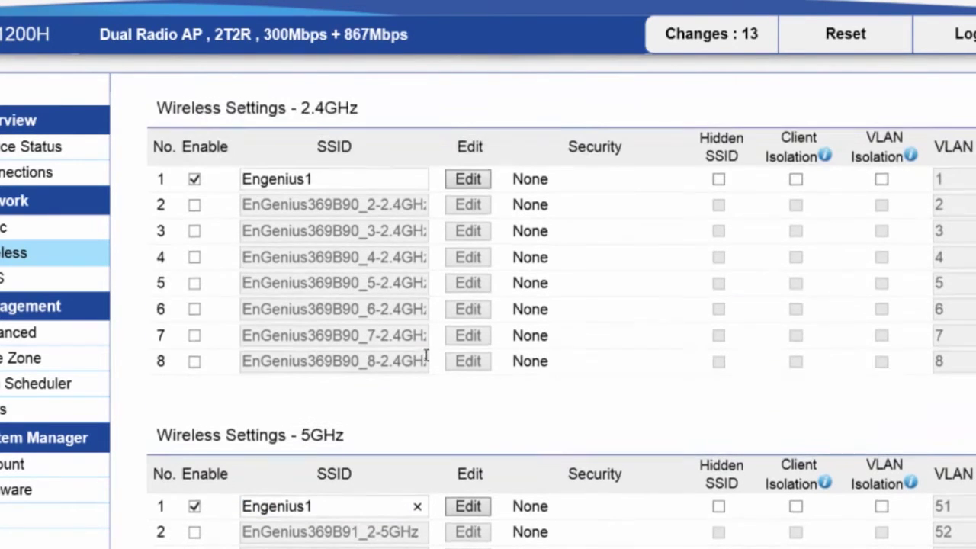
click(470, 182)
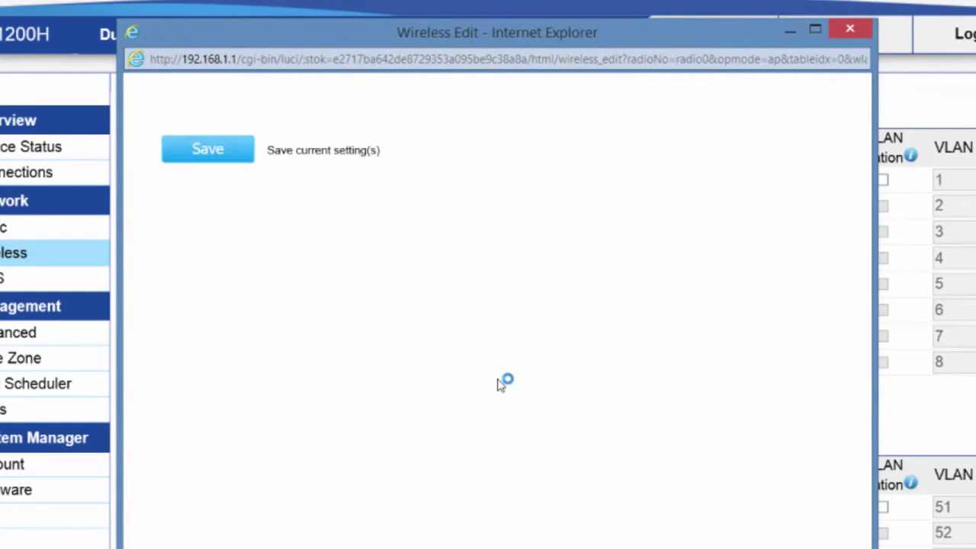
click(530, 180)
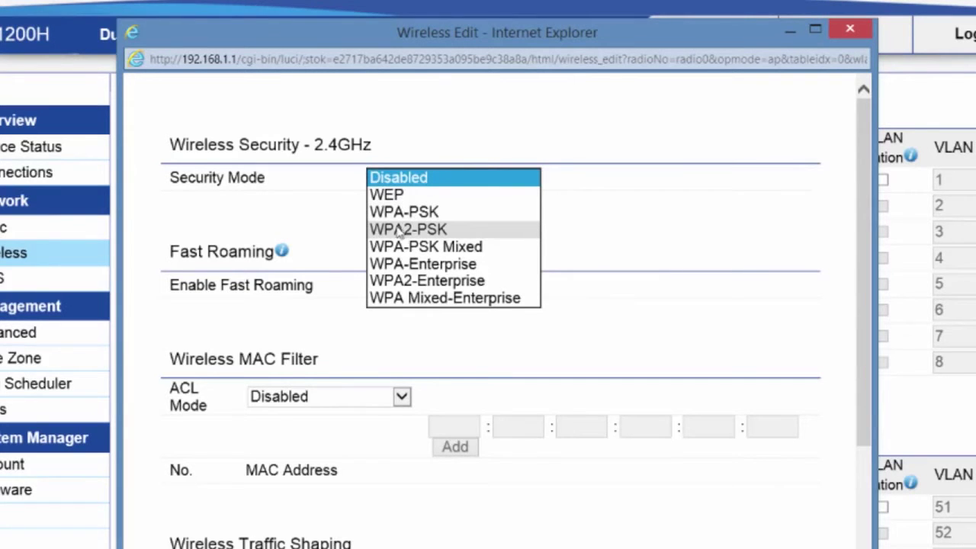
click(402, 230)
click(481, 206)
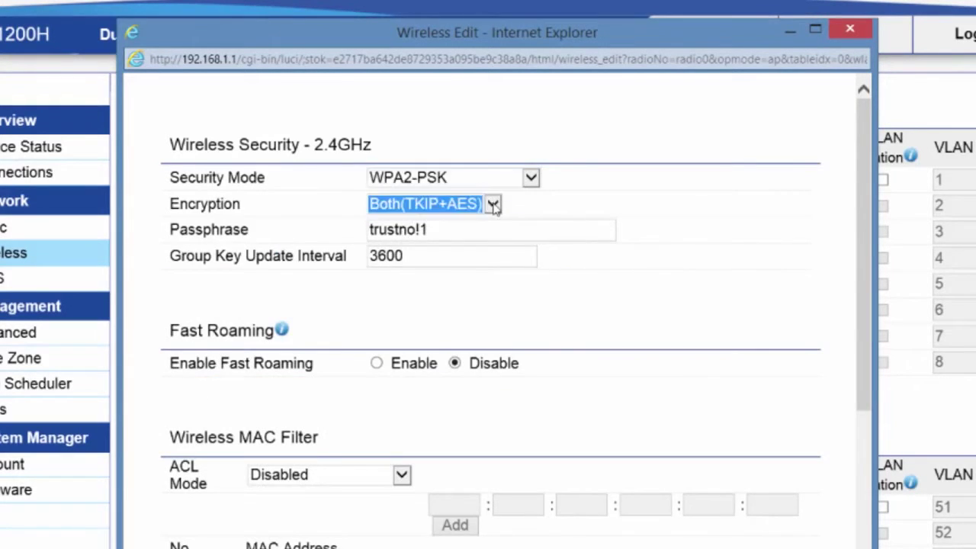
click(396, 235)
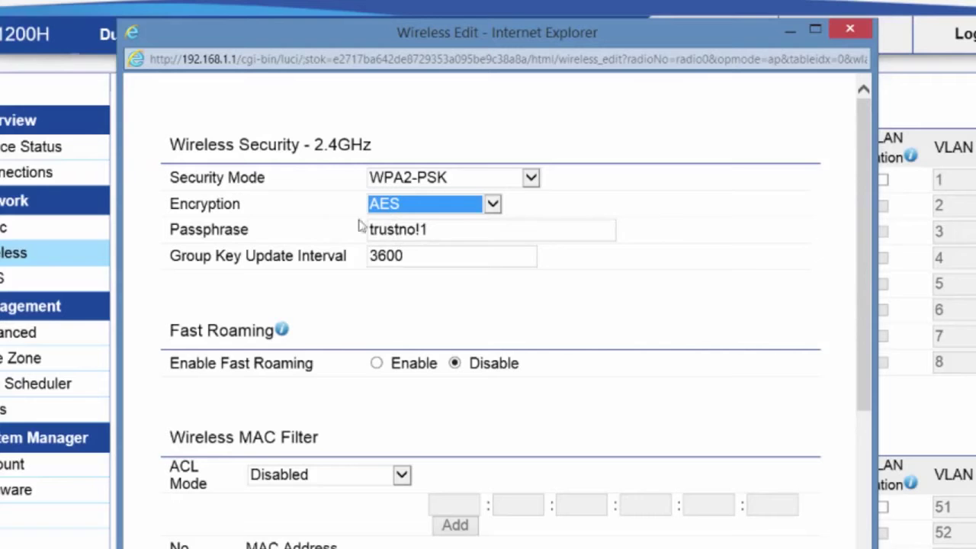
scroll(433, 239, down, 4)
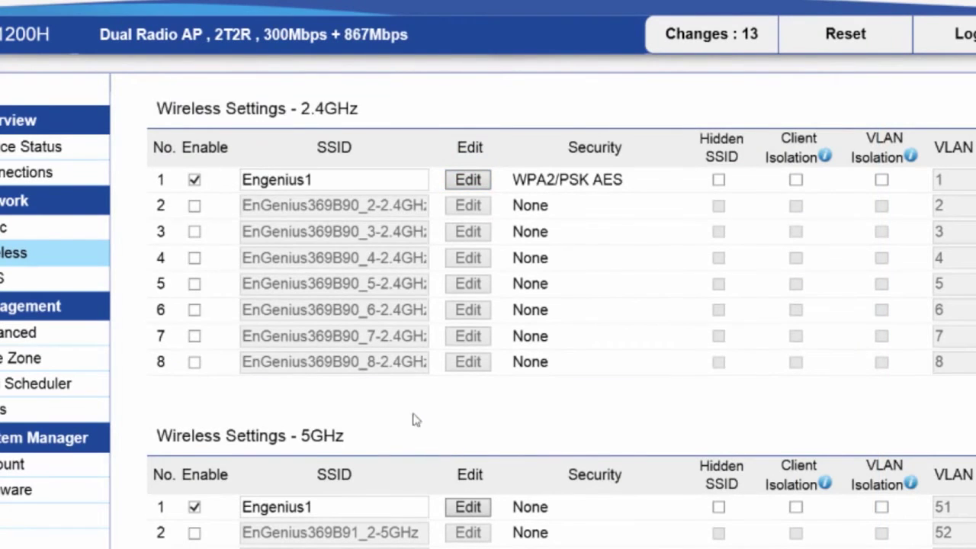
Step: Secure the first 5GHz SSID with WPA2-PSK and AES encryption, and save the wireless settings
scroll(418, 423, down, 3)
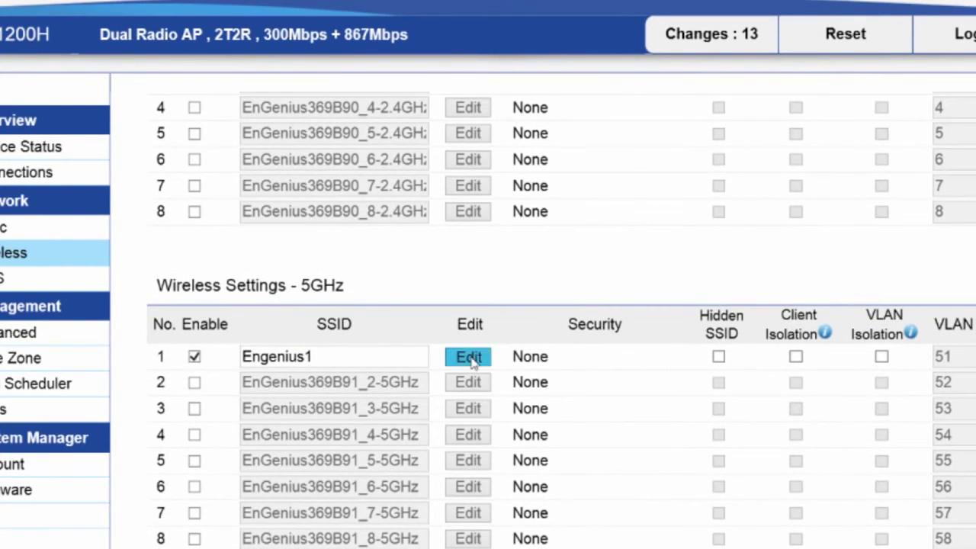
click(468, 356)
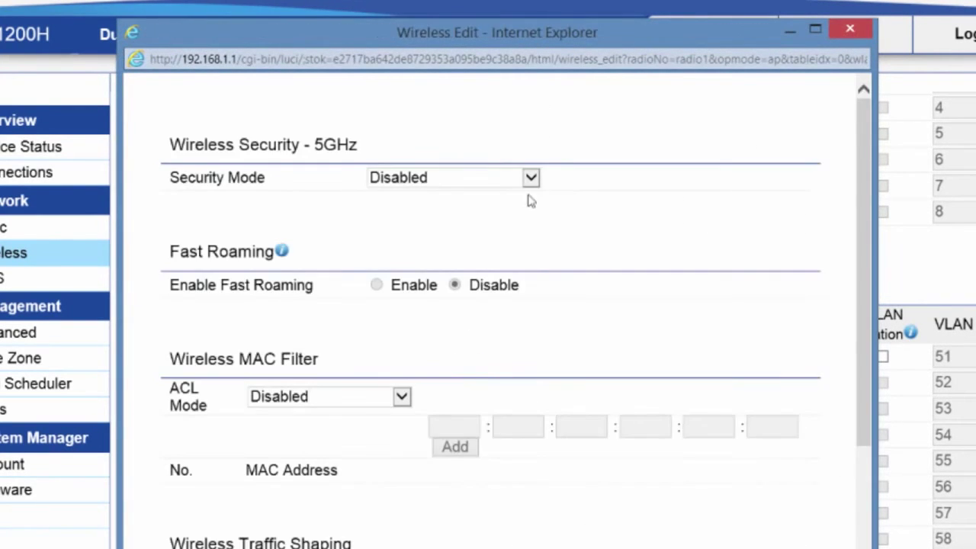
click(535, 180)
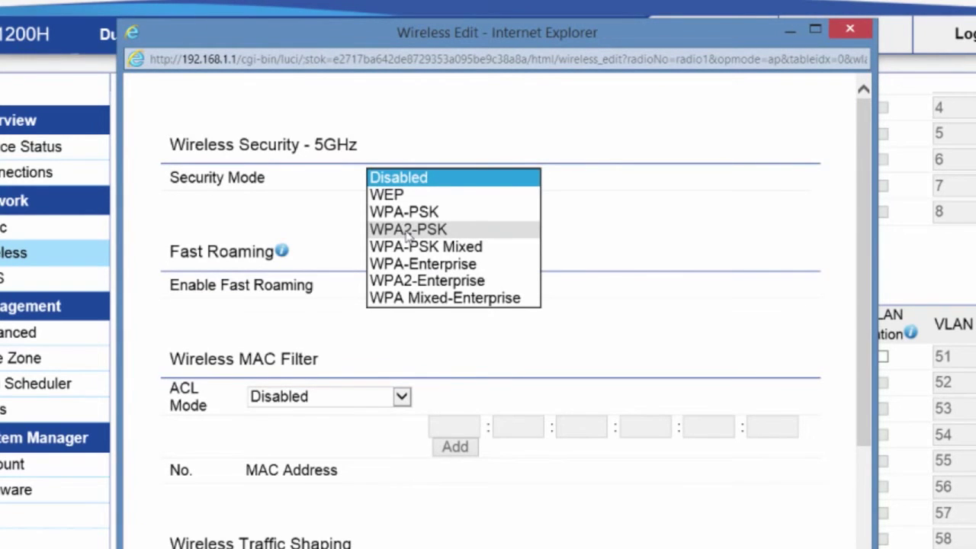
click(408, 230)
click(492, 204)
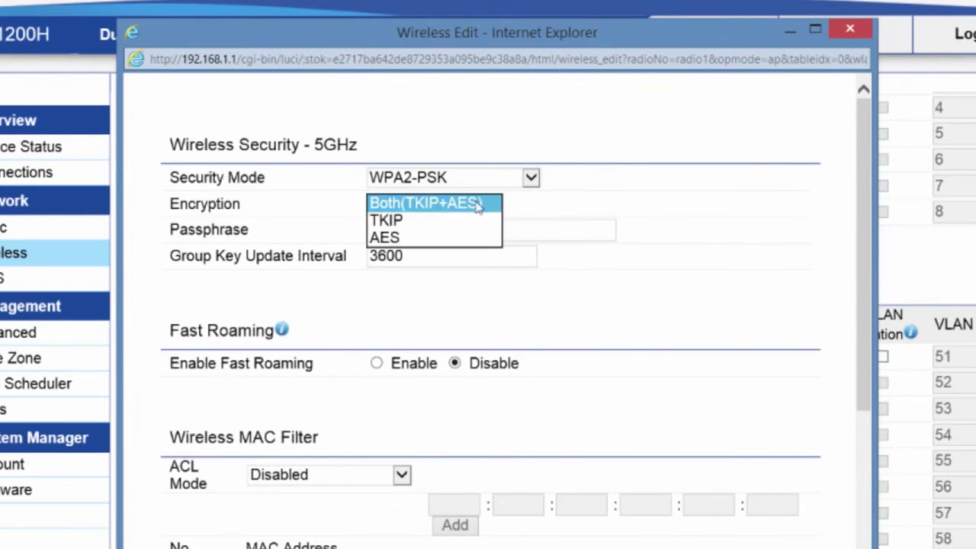
click(391, 237)
scroll(332, 250, down, 3)
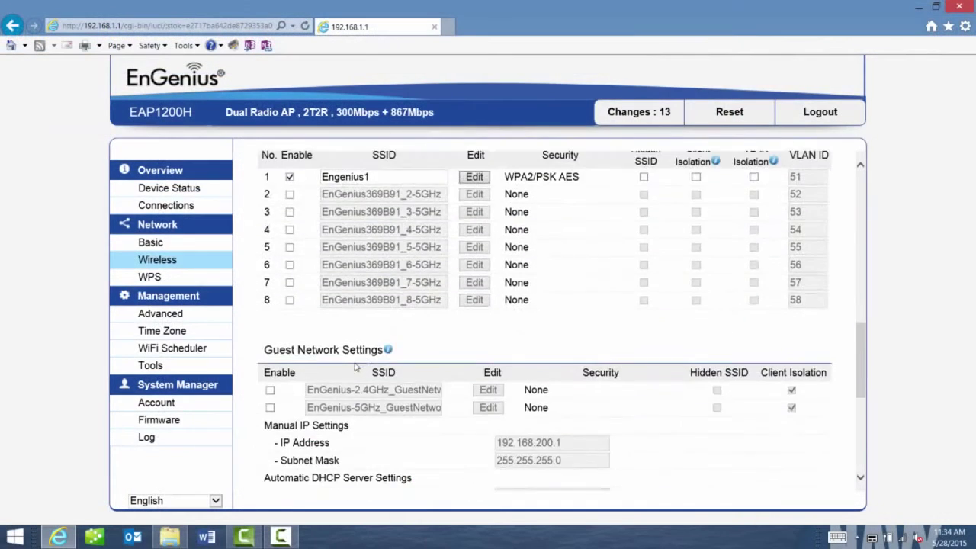
scroll(317, 382, down, 10)
click(316, 451)
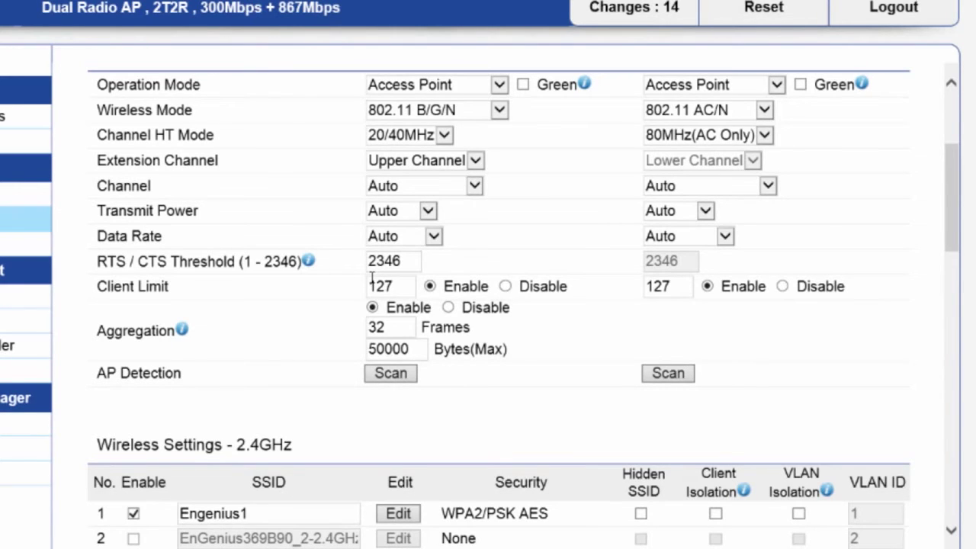
Step: Set the transmit power to 14 dBm for 2.4GHz and 20 dBm for 5GHz
click(429, 211)
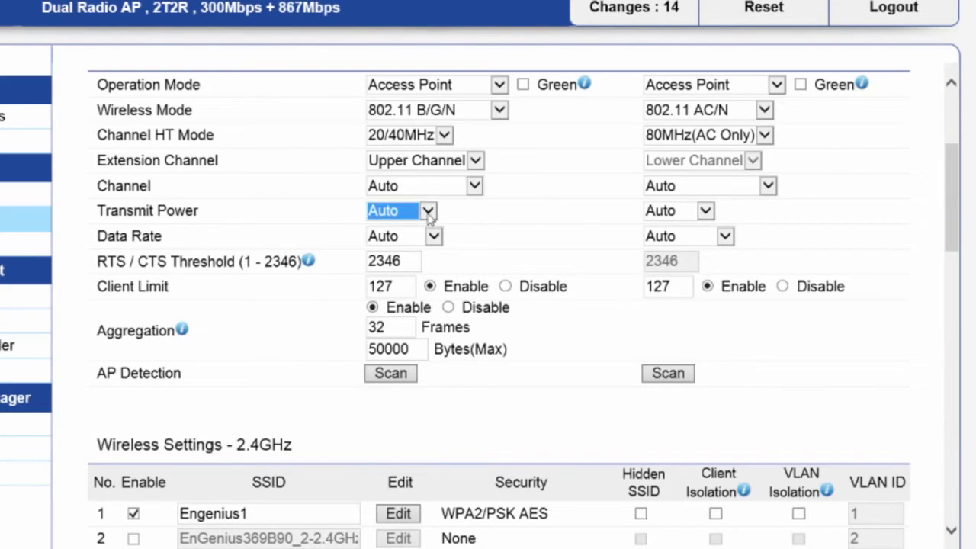
click(391, 276)
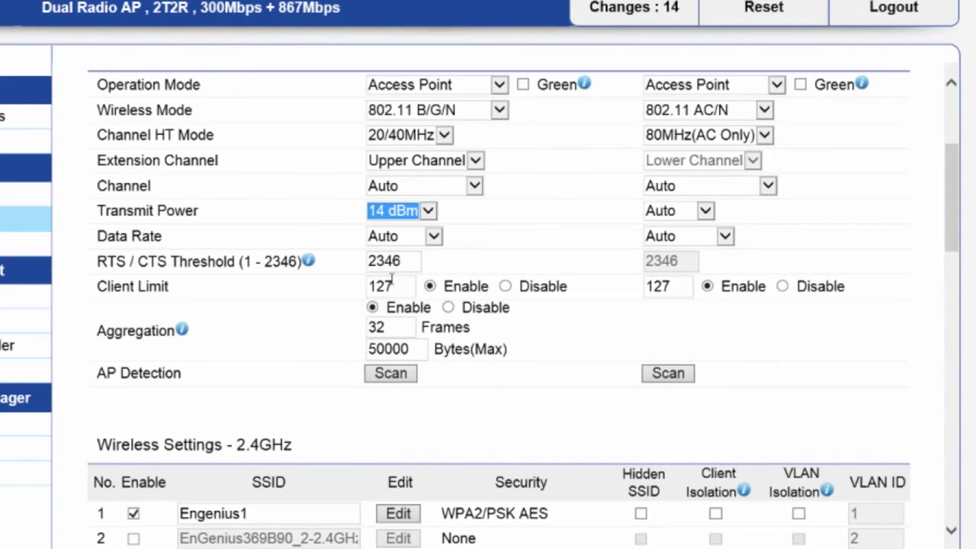
click(706, 212)
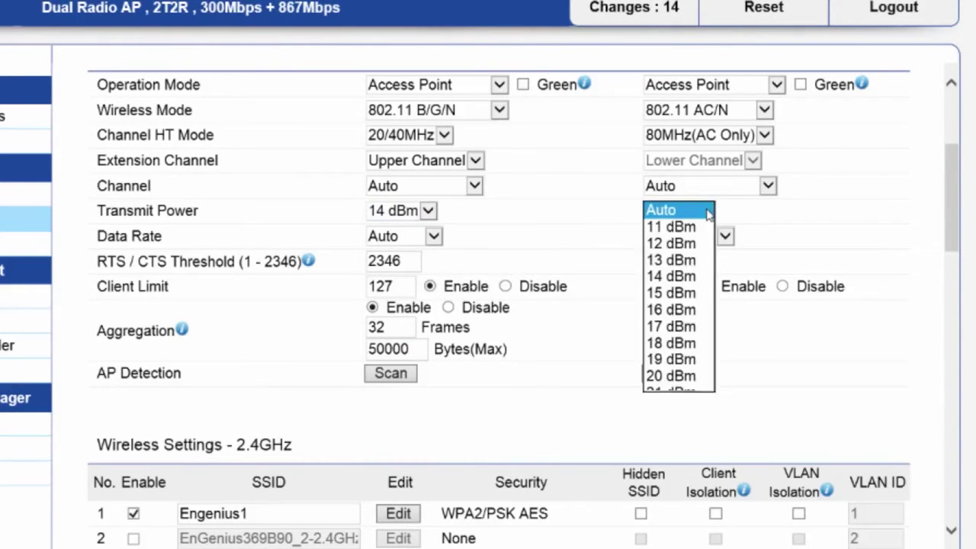
click(666, 381)
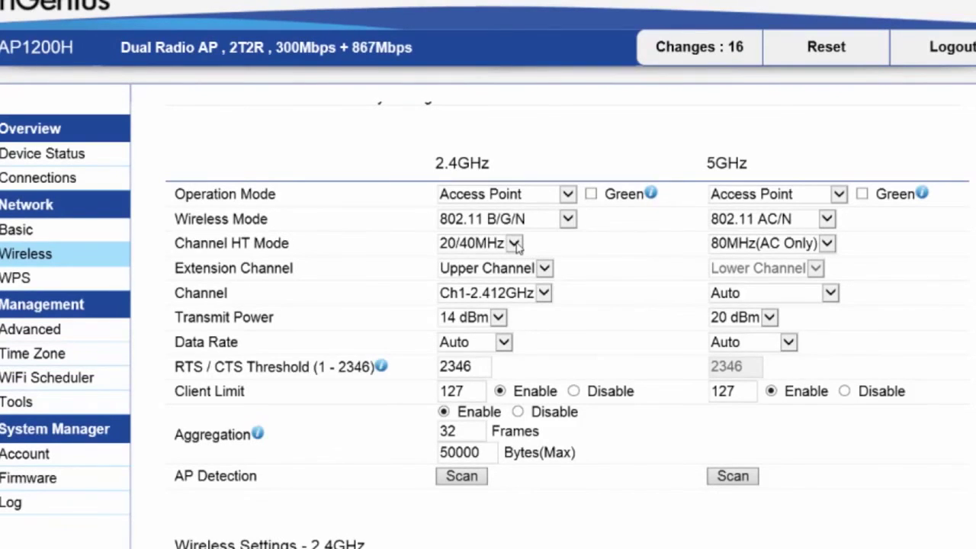
Step: Set the 2.4GHz Channel HT Mode to 20MHz and review the available 2.4GHz channels
click(517, 244)
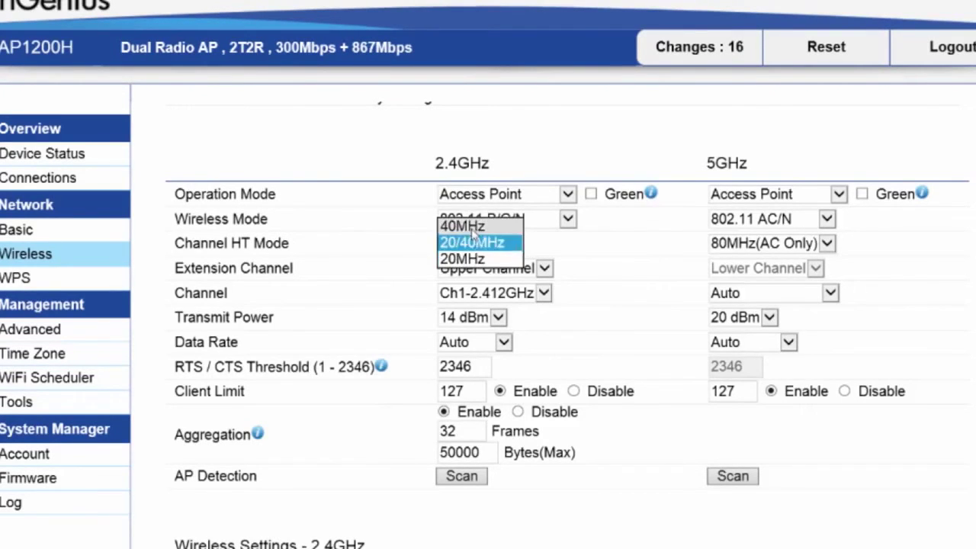
click(468, 260)
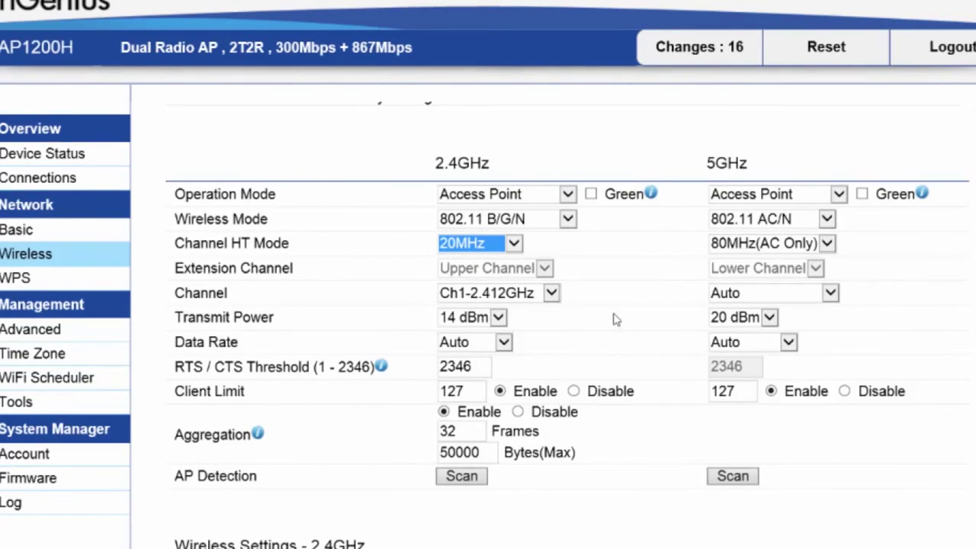
click(552, 294)
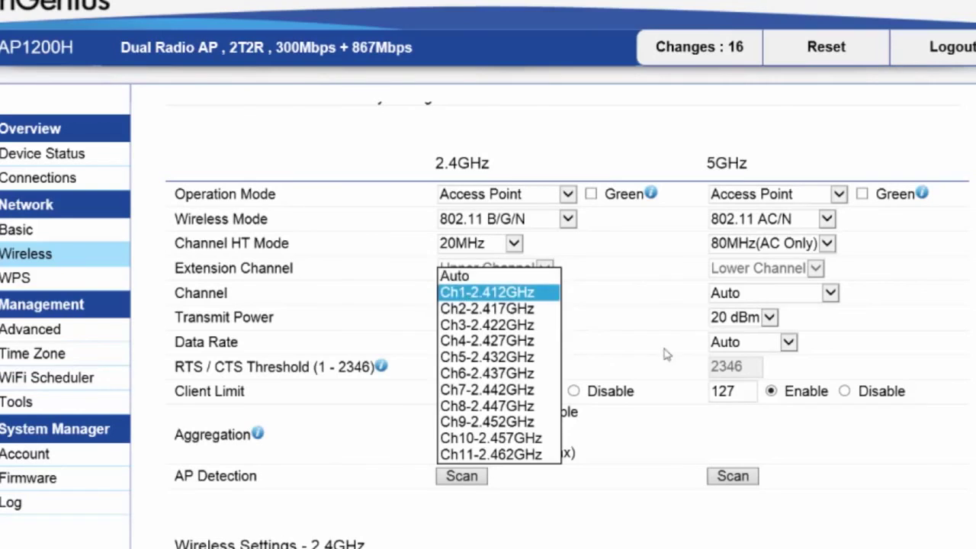
click(624, 280)
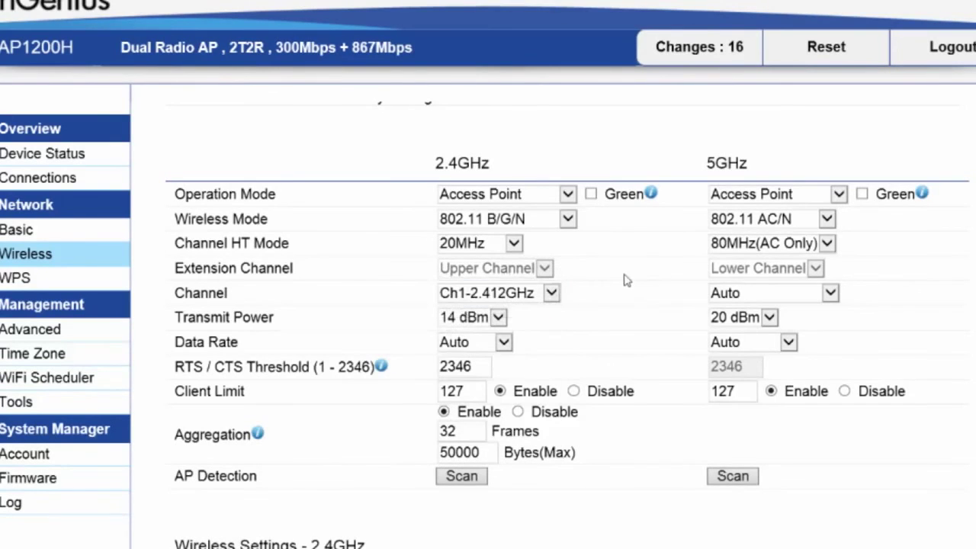
Step: Keep the 5GHz Channel HT Mode at 80MHz(AC Only) and choose channel Ch36-5.18GHz
click(829, 243)
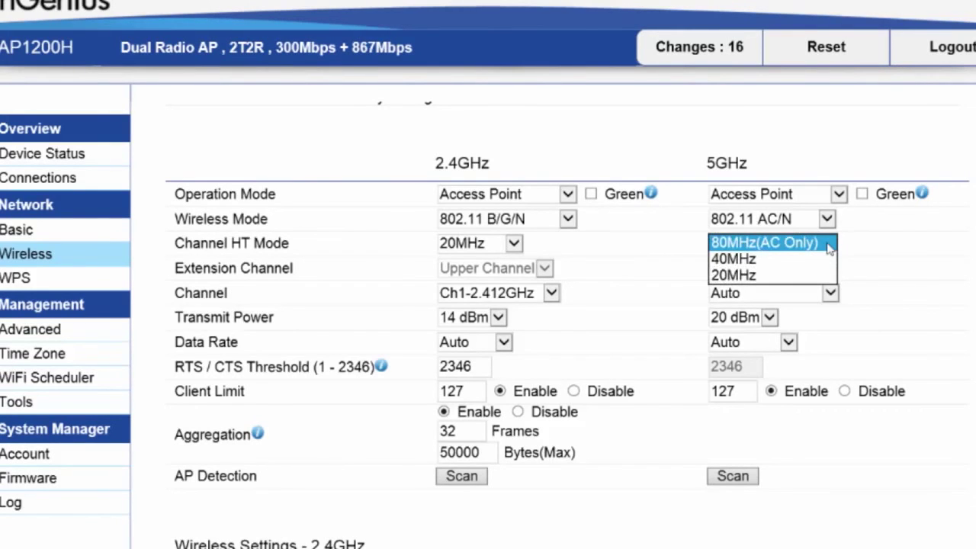
click(774, 243)
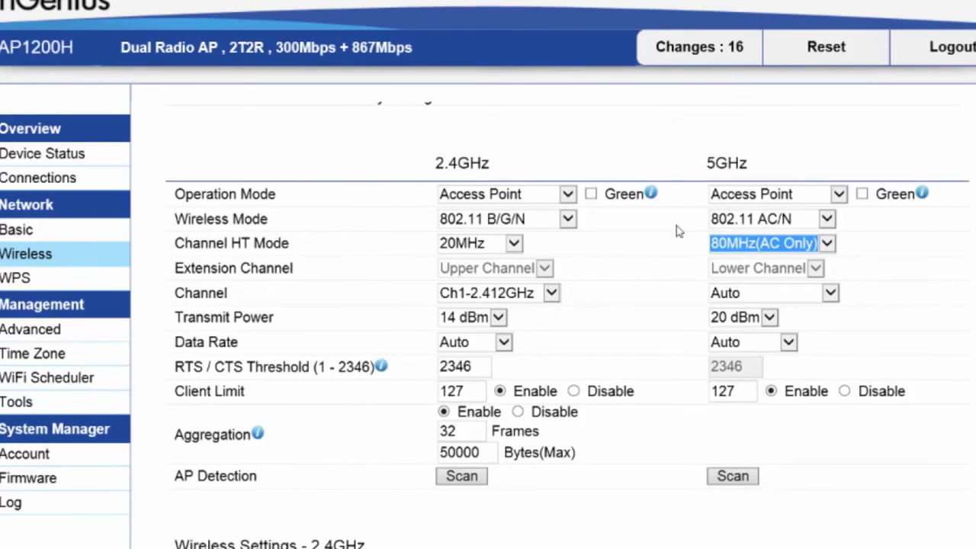
click(829, 293)
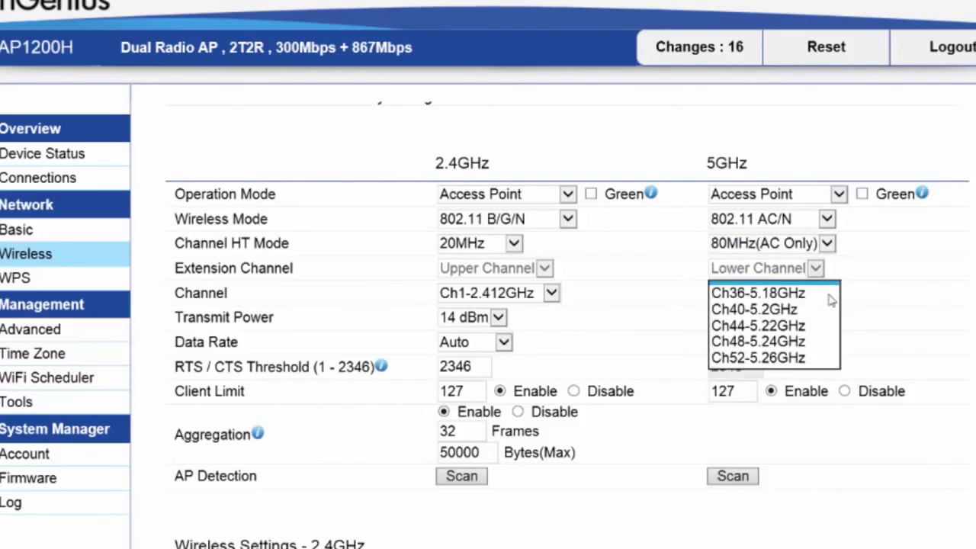
click(755, 294)
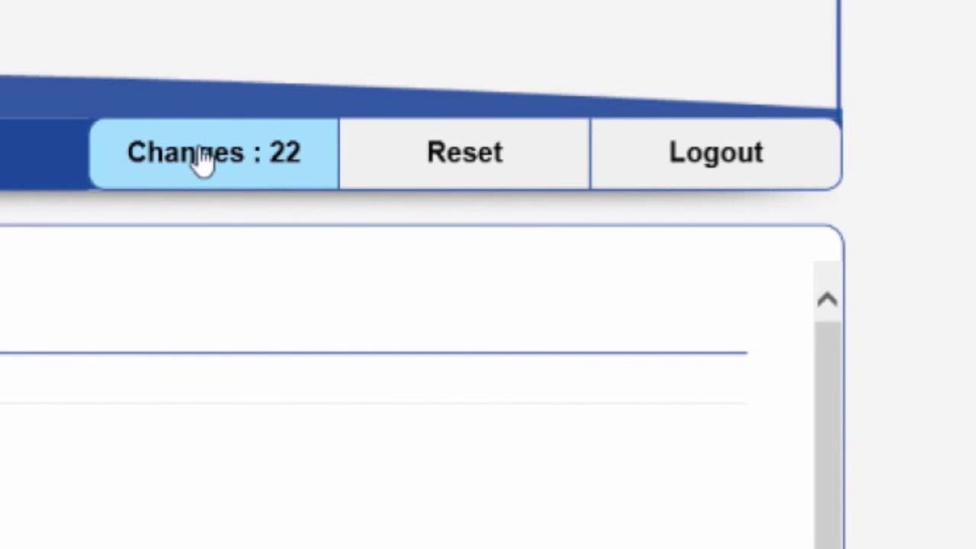
Step: Review the list of pending configuration changes and apply the saved settings to the access point
click(198, 157)
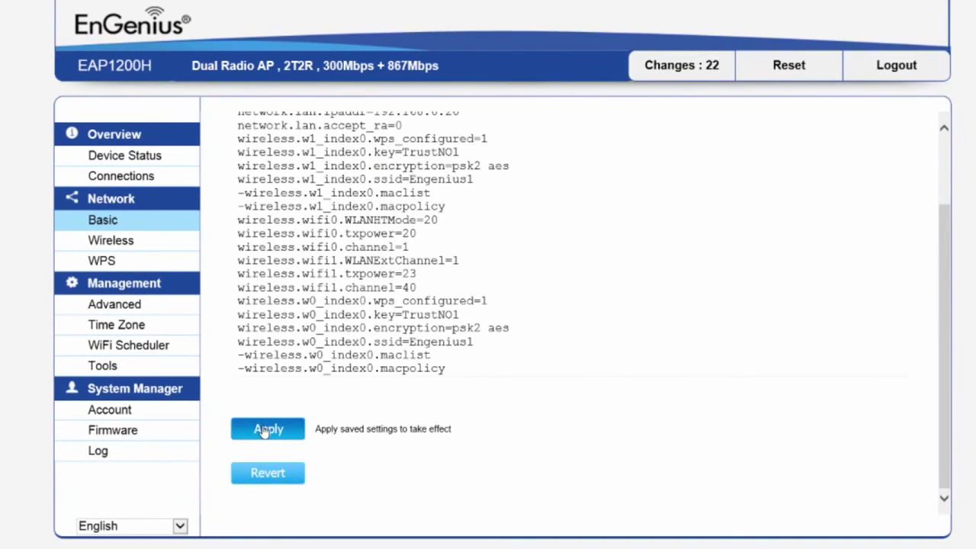
click(267, 429)
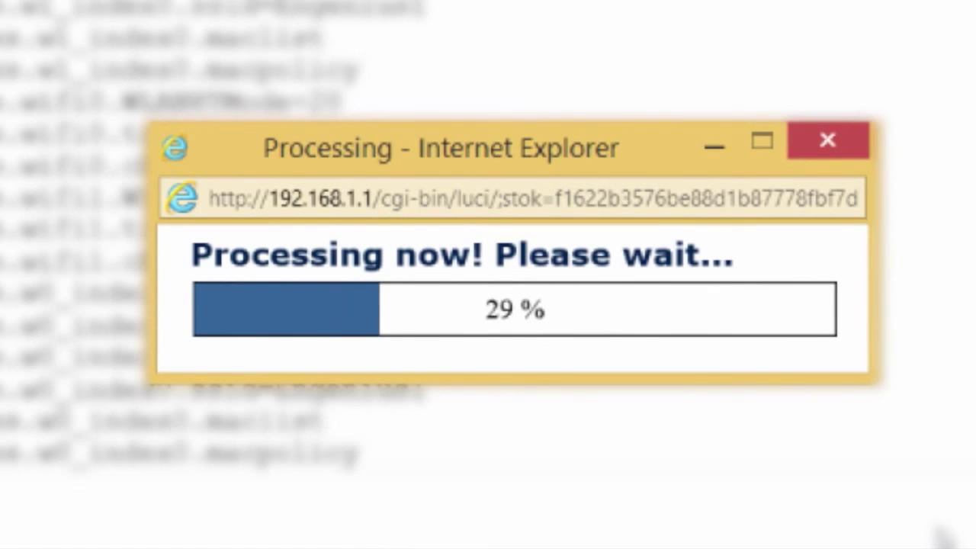